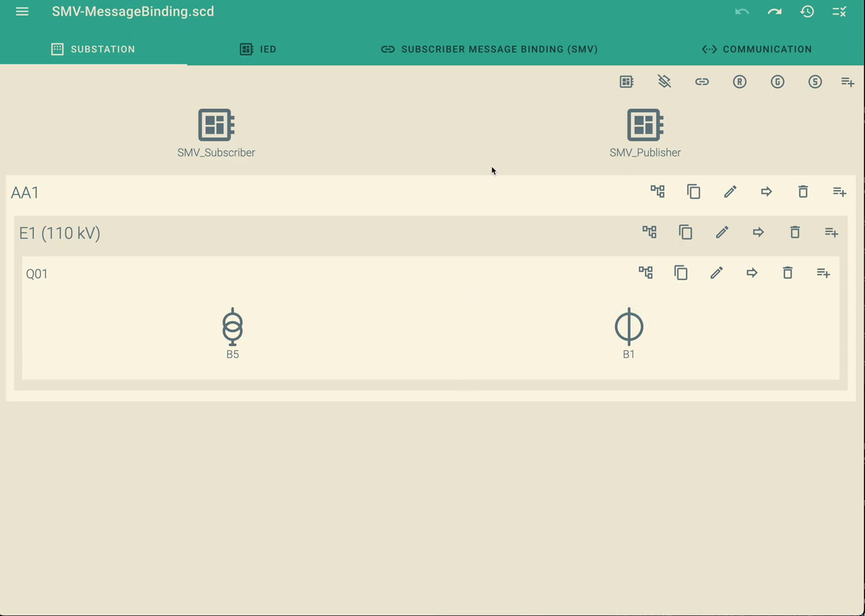
Review the list of sampled value control blocks of the SMV_Publisher IED and close it
click(641, 129)
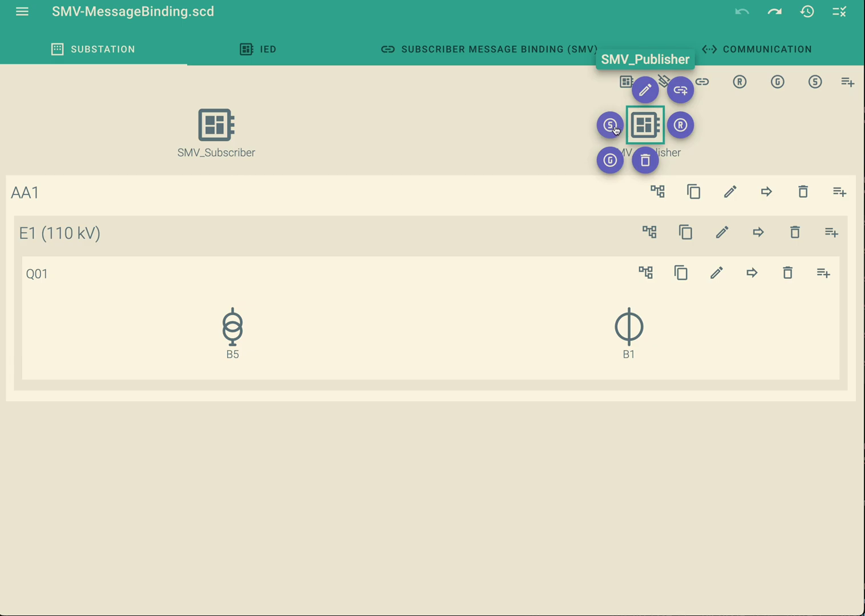
click(612, 127)
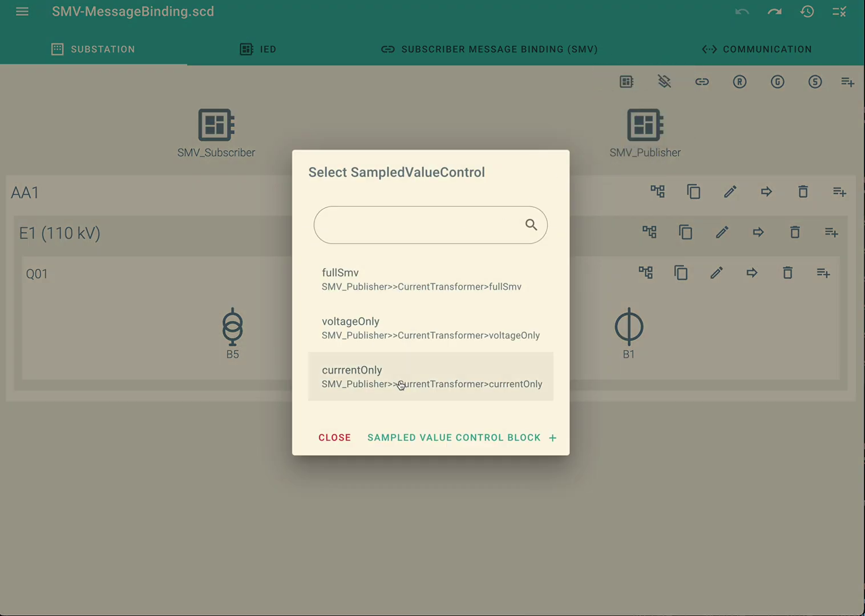
click(340, 439)
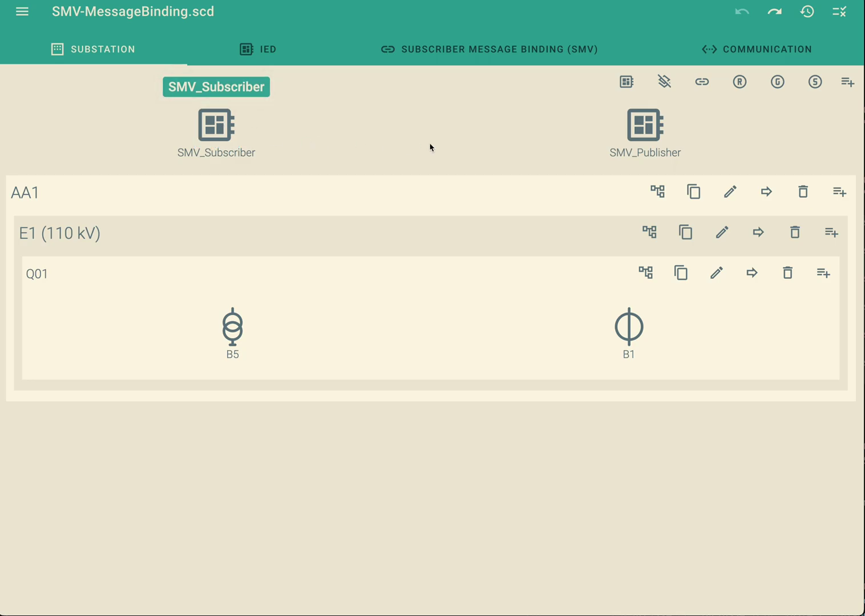
In the subscriber message binding for SMV, filter the messages by "full", clear the filter and view the IEDs subscribed to fullSmv
click(487, 48)
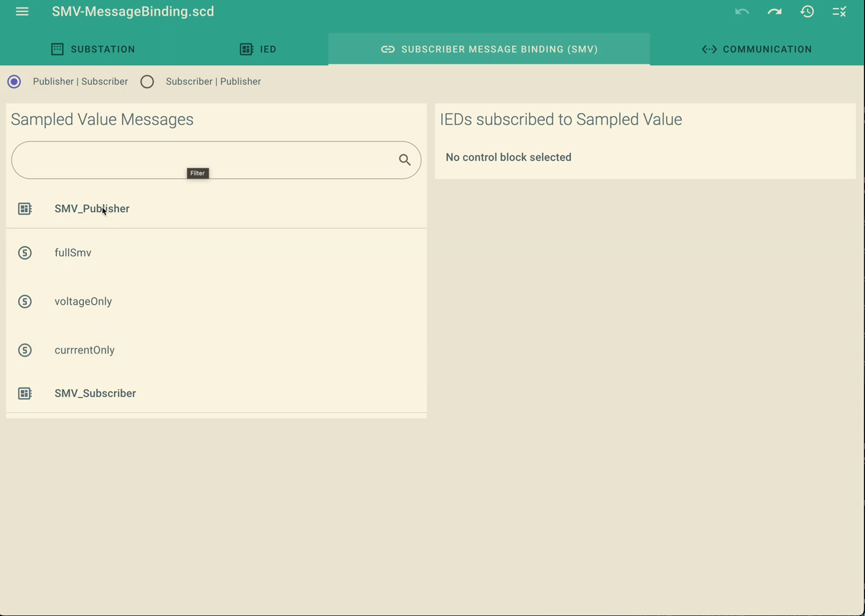
click(110, 166)
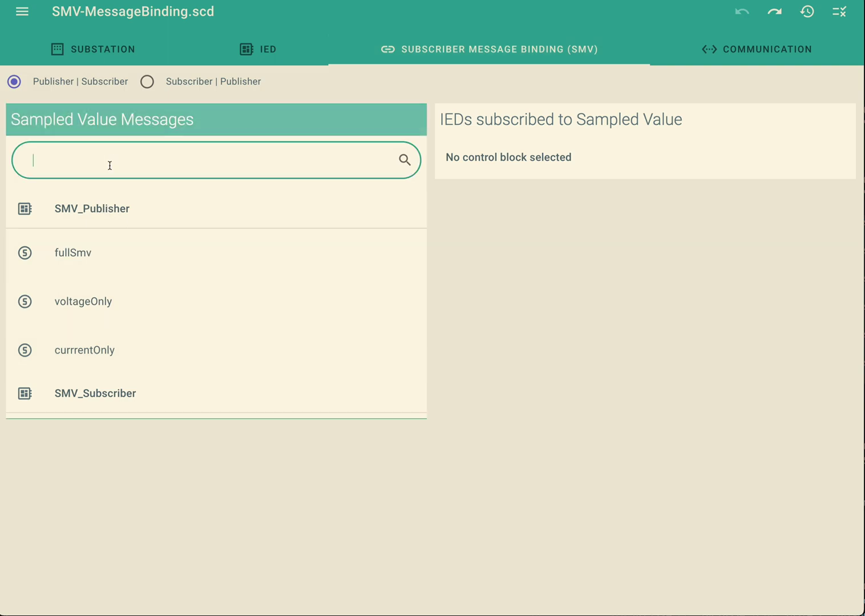
text(full)
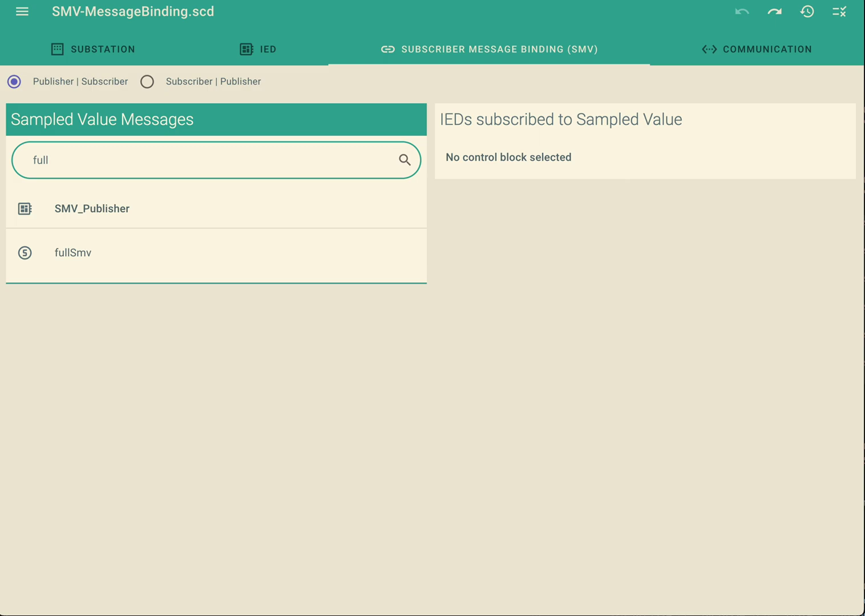
key(BackSpace)
key(BackSpace)
key(BackSpace)
key(BackSpace)
click(137, 258)
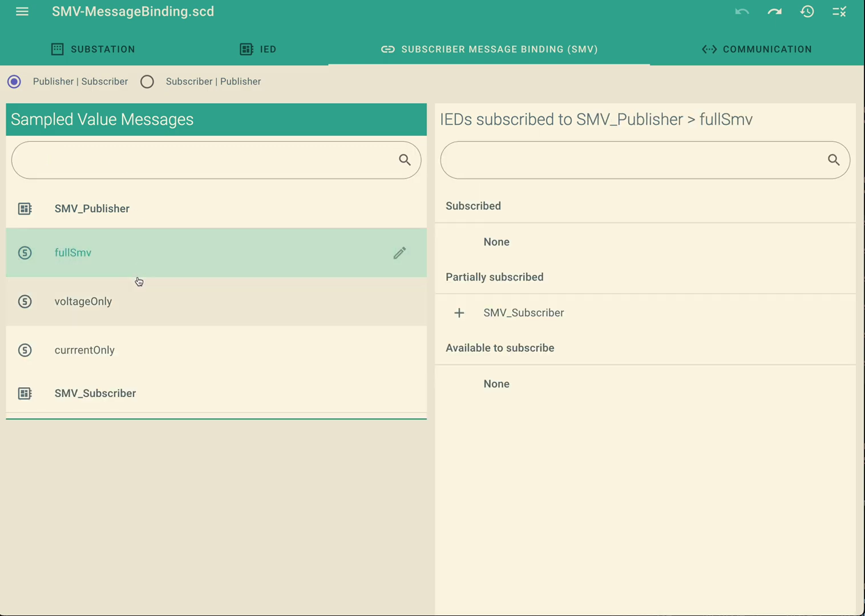
click(577, 119)
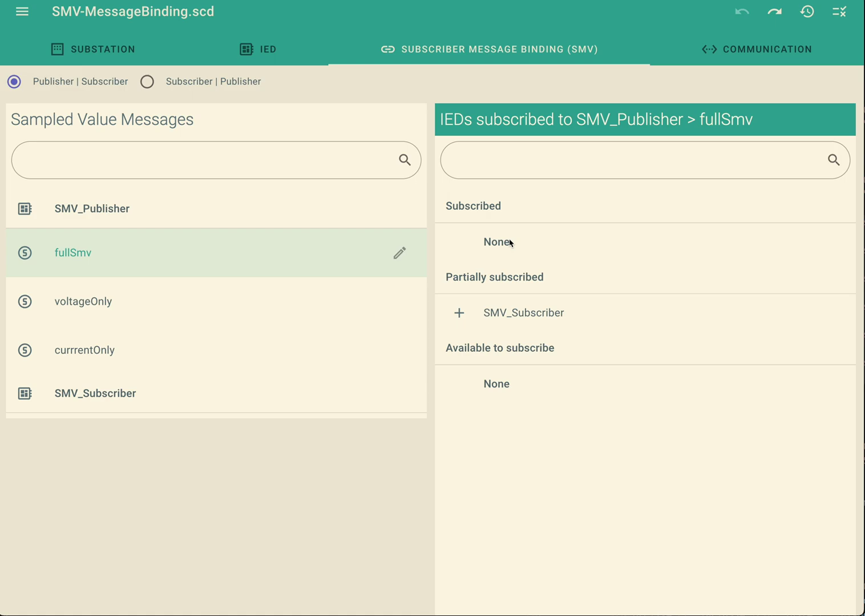
Subscribe SMV_Subscriber to SMV_Publisher's voltageOnly message and to its fullSmv message
click(218, 302)
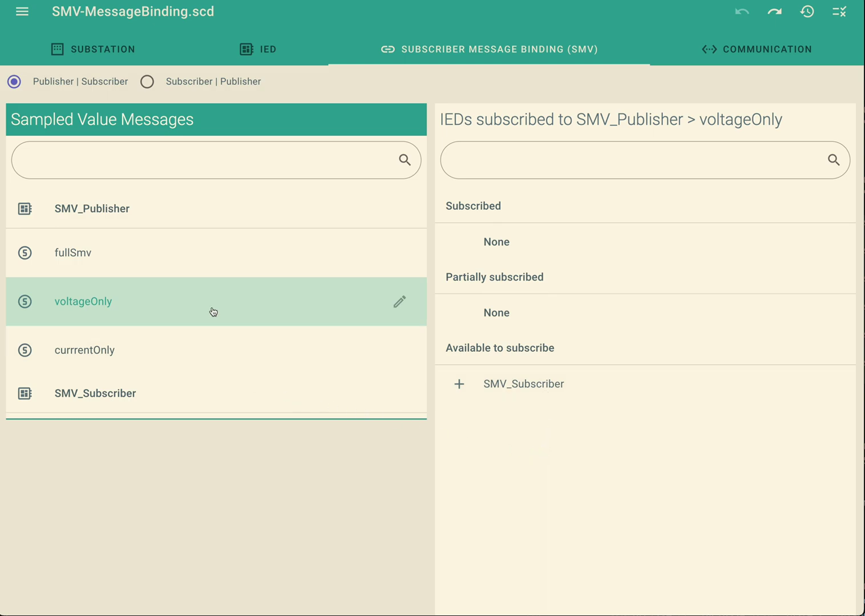
click(520, 386)
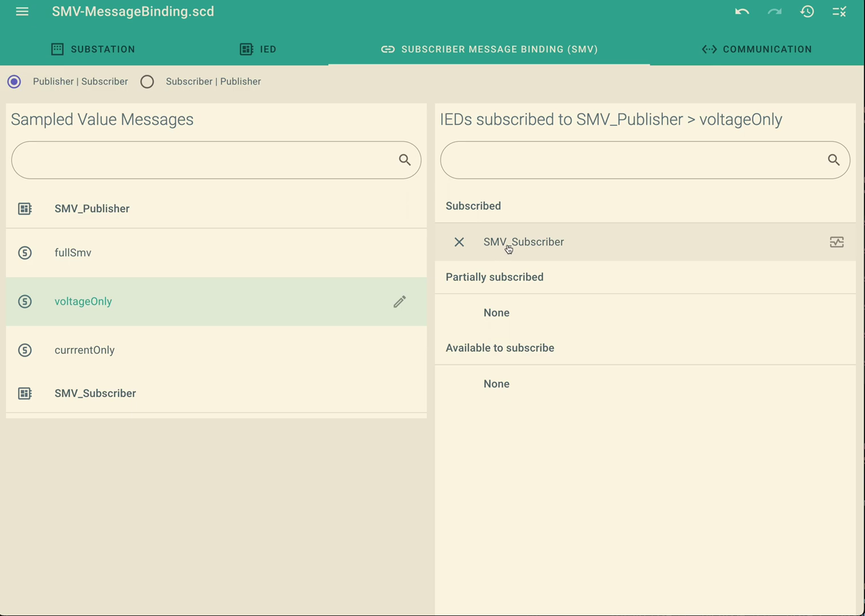
click(193, 262)
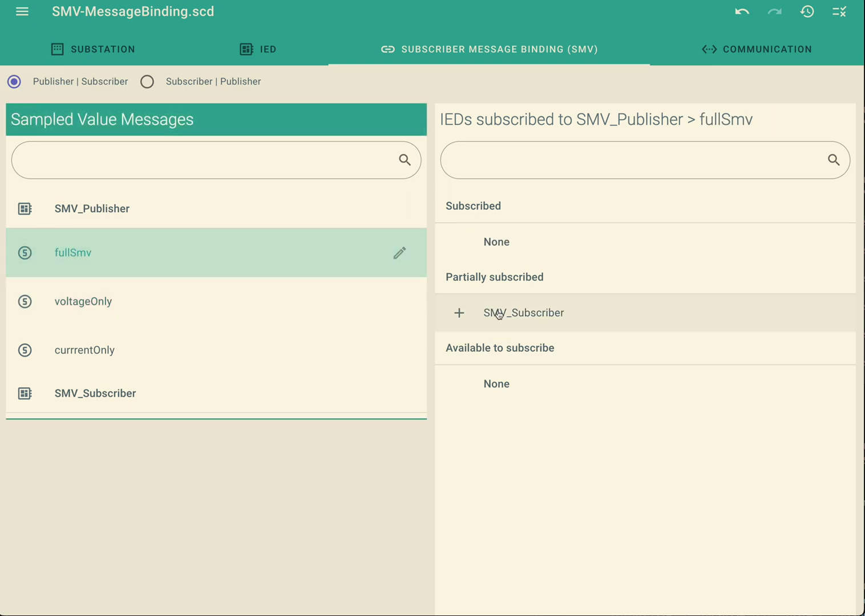
click(528, 316)
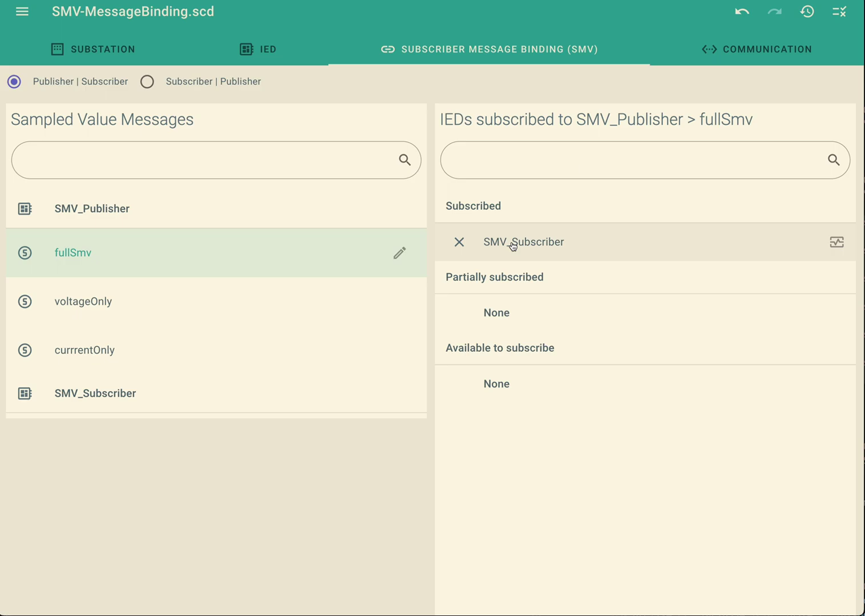
Display the SMV_Subscriber IED in the IED editor and open its XML source
click(270, 52)
click(73, 86)
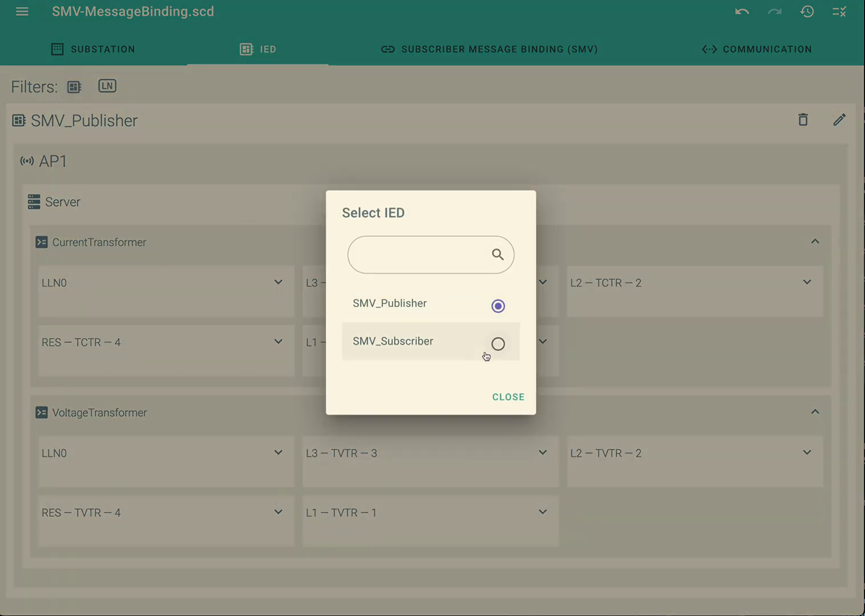
click(487, 354)
click(516, 397)
click(840, 119)
click(498, 74)
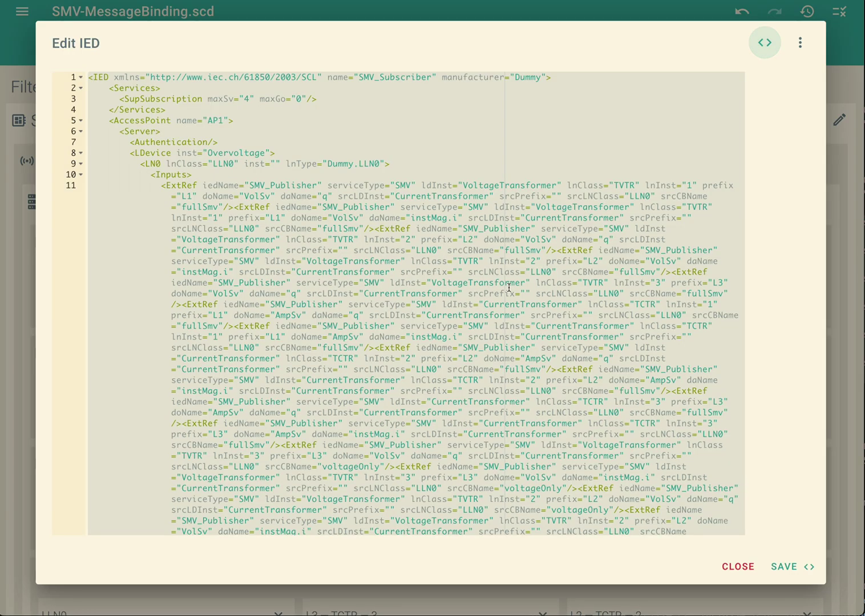
Examine the Inputs section of the Overvoltage logical device's LN0 in the IED's XML
scroll(269, 306, down, 1)
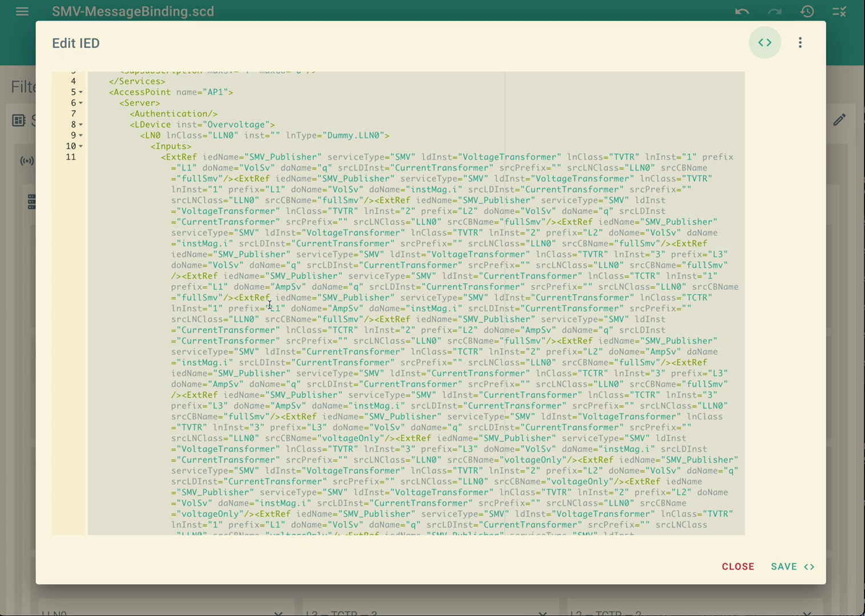
scroll(270, 305, down, 10)
scroll(269, 305, up, 8)
scroll(269, 305, down, 1)
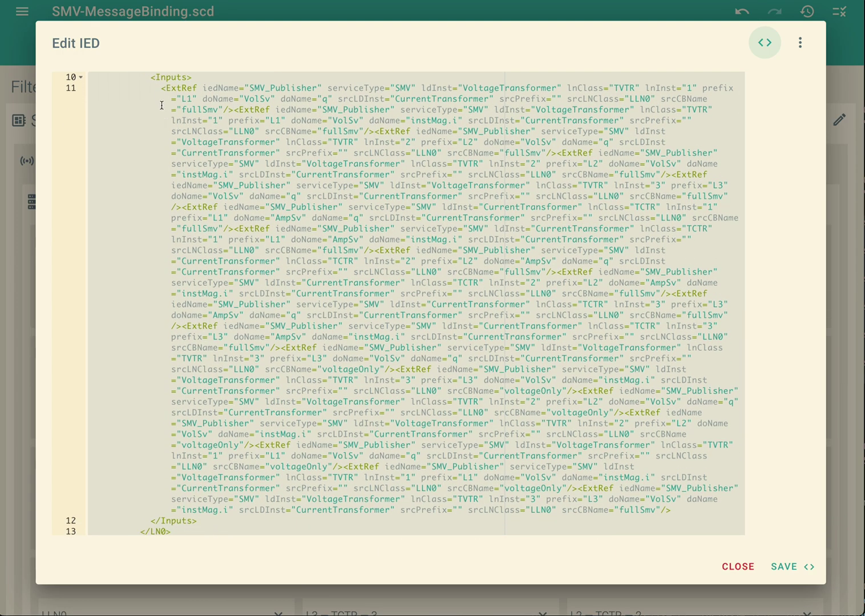
drag(151, 79, 331, 519)
click(356, 273)
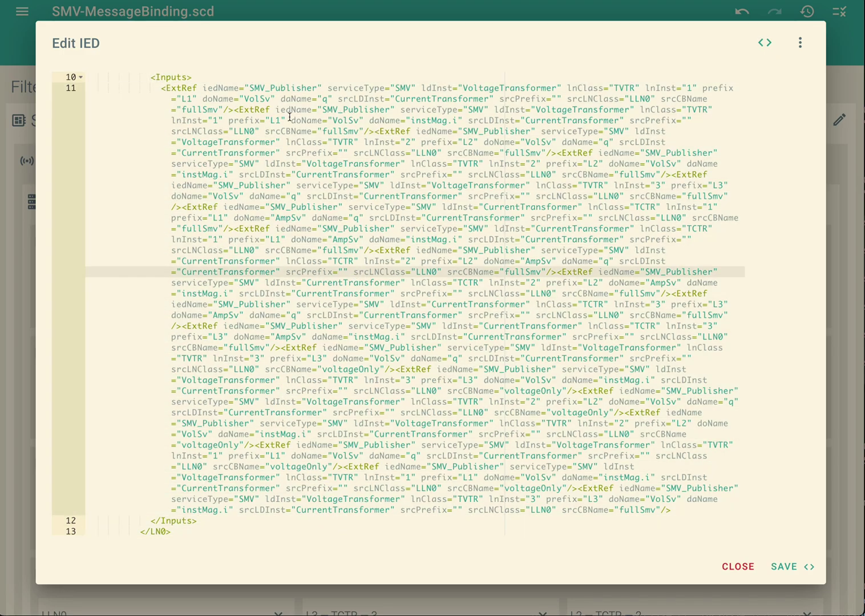
Break the first five ExtRef elements of the Inputs section onto separate lines in the XML
click(234, 110)
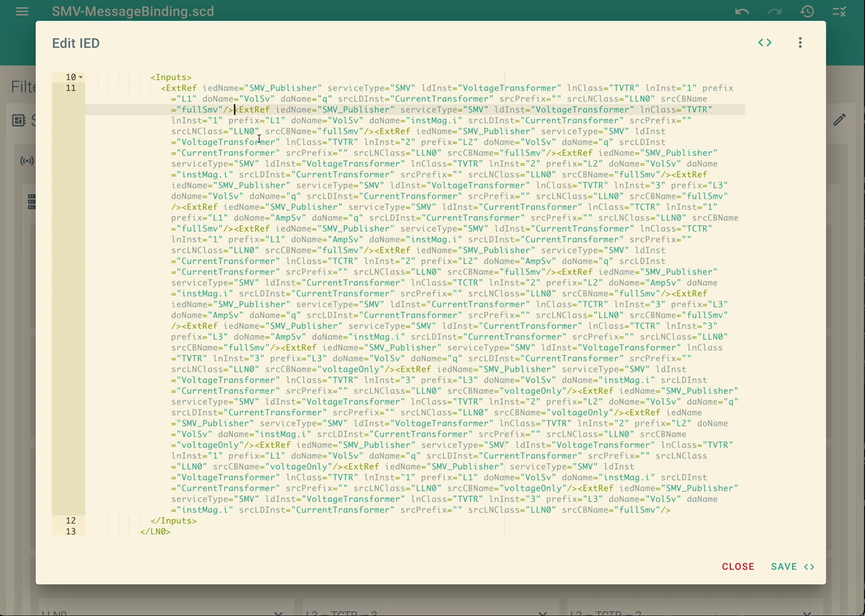
key(Return)
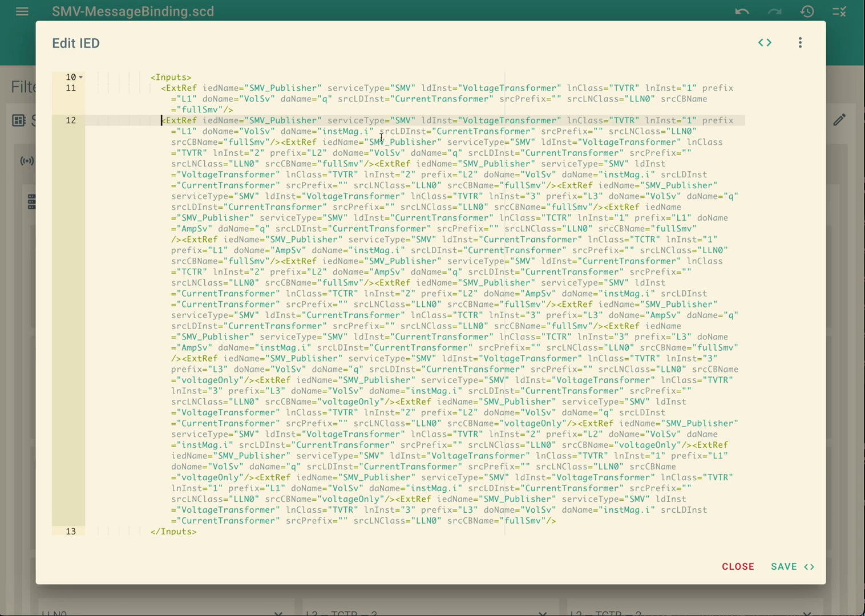
click(282, 143)
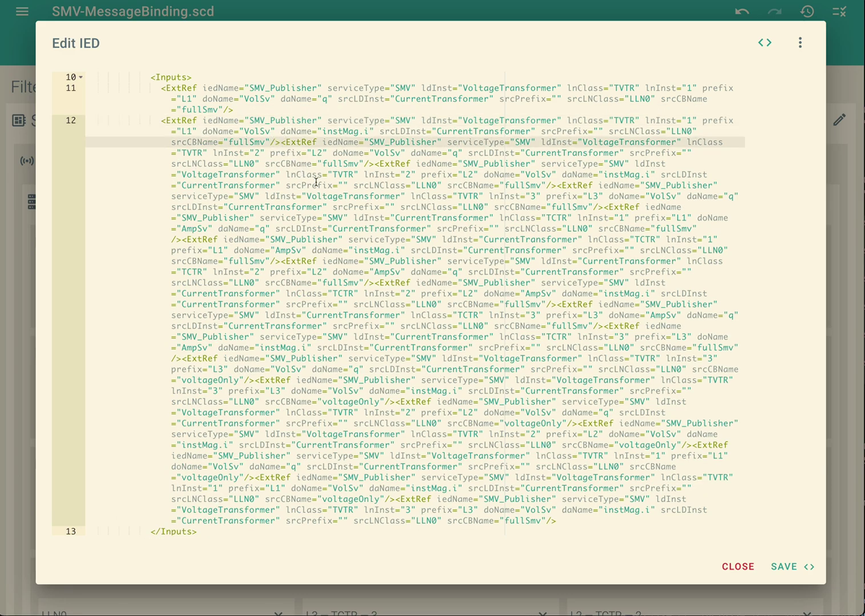
key(Return)
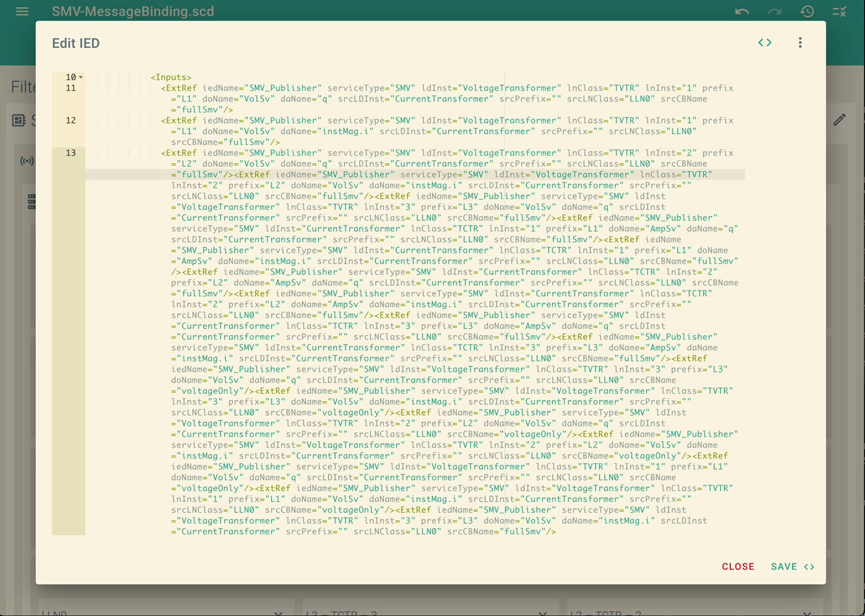
key(Return)
click(283, 207)
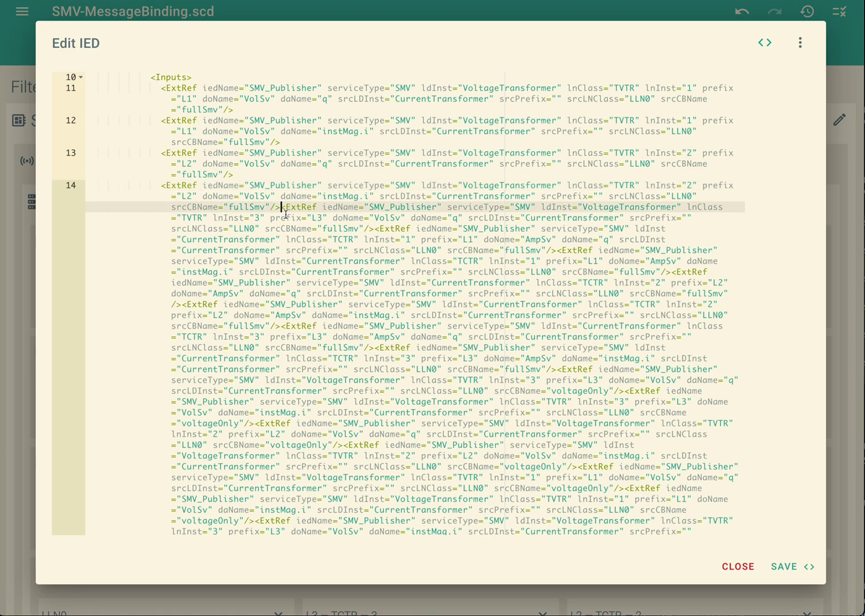
key(Return)
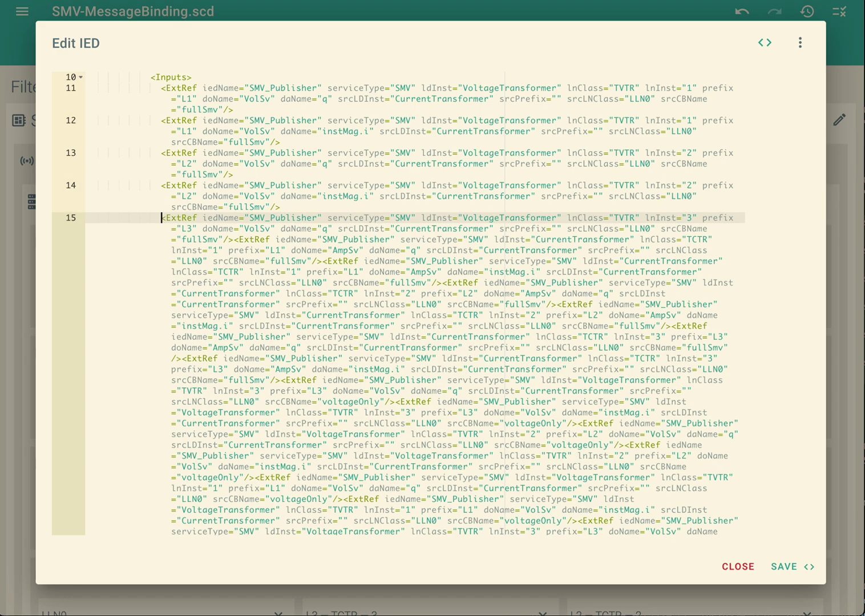
click(236, 240)
key(Return)
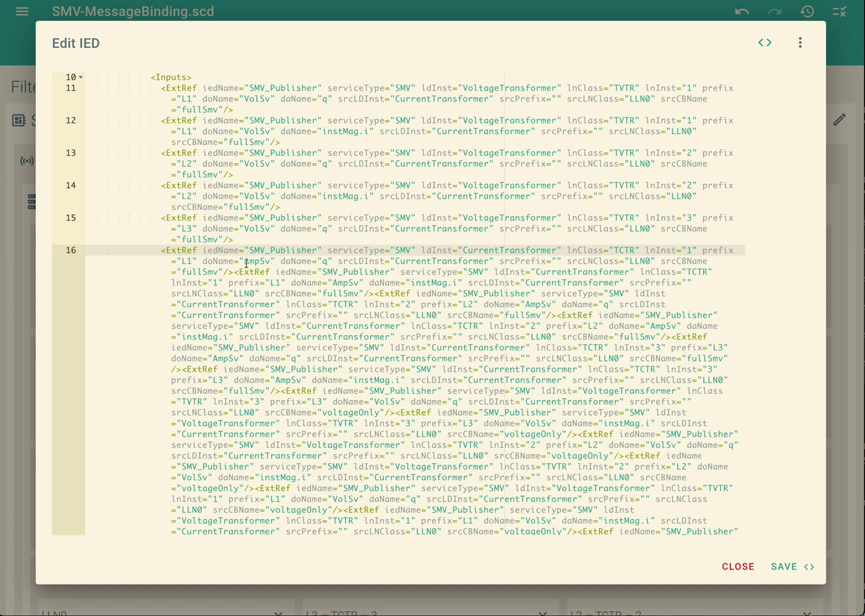
Review the separated ExtRef entries from the start of the Inputs section and close the IED's XML without saving
scroll(215, 149, up, 3)
scroll(215, 150, up, 1)
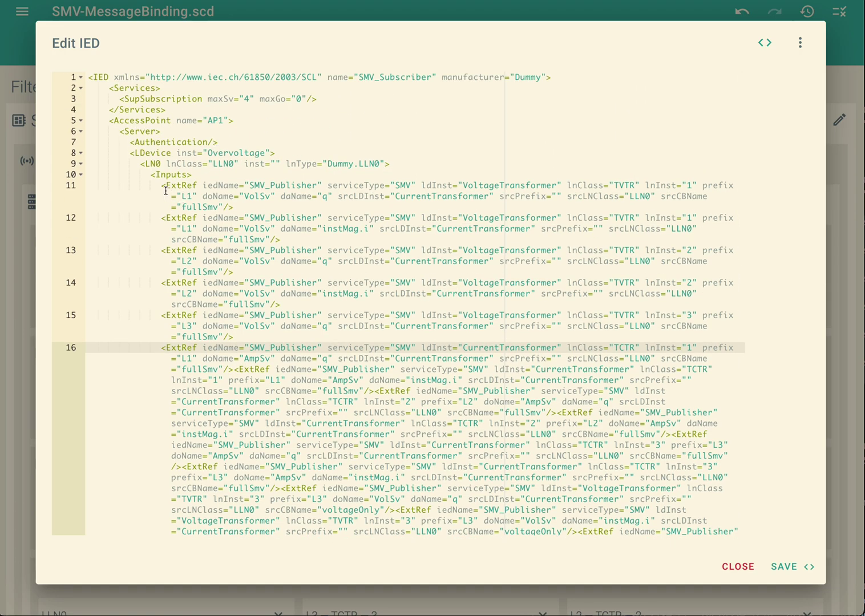
drag(151, 174, 308, 358)
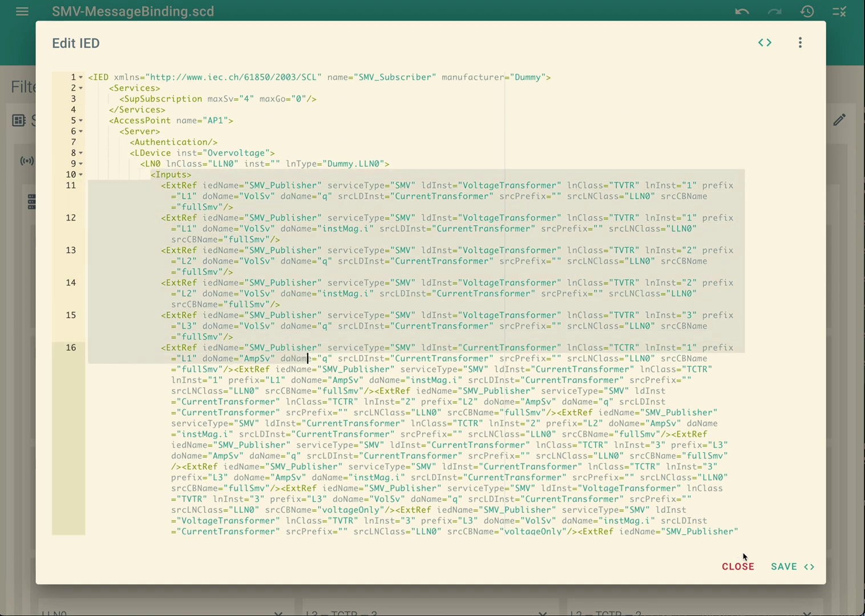
click(745, 568)
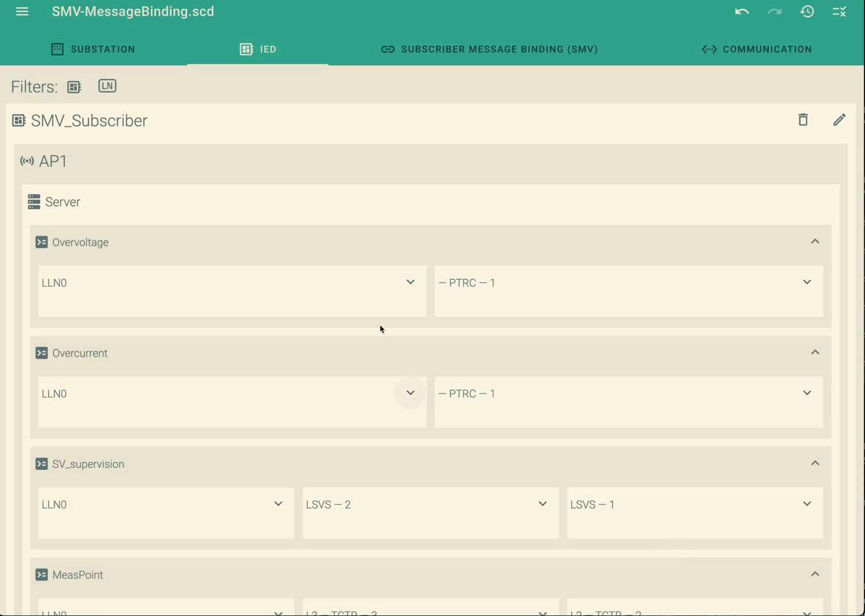